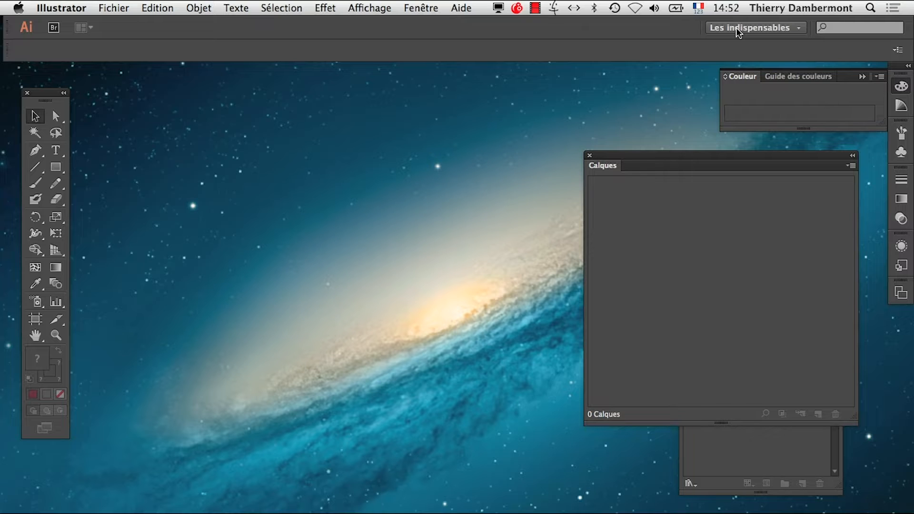
- Reset the Les indispensables workspace to its default panel layout
drag(51, 97, 35, 78)
click(780, 29)
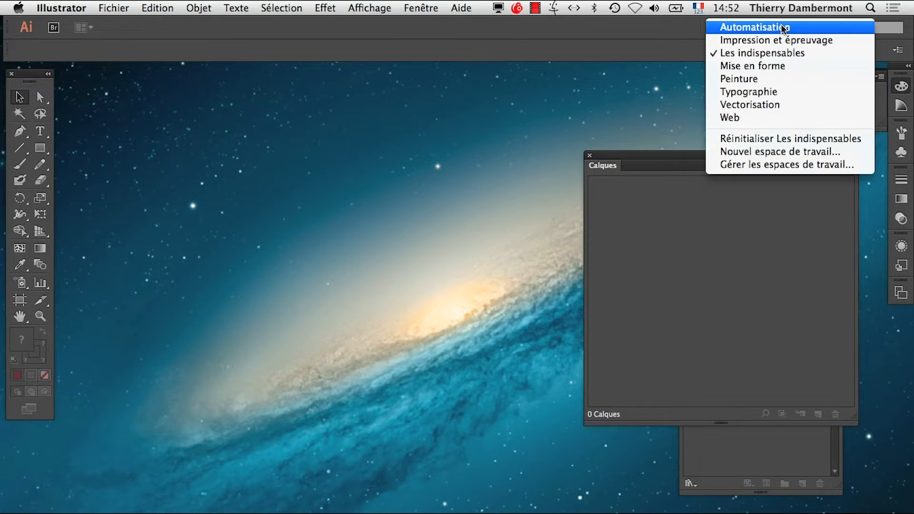
click(794, 141)
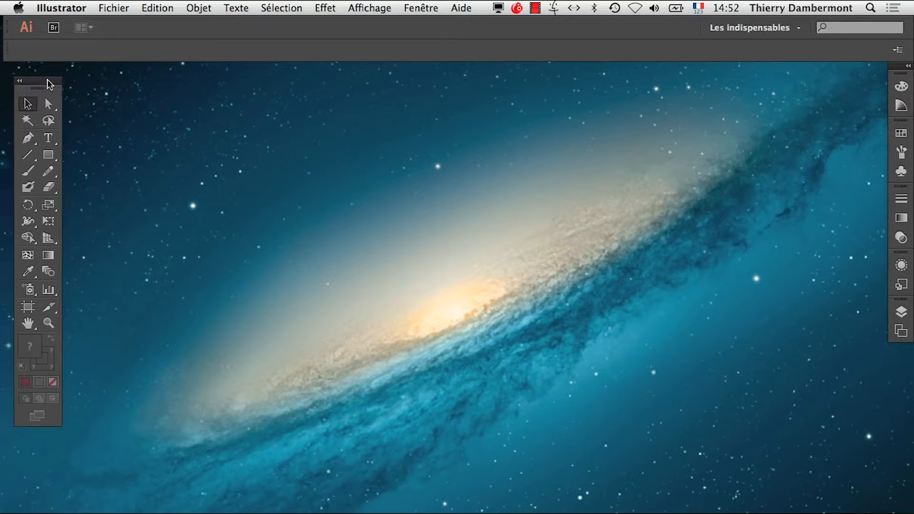
- Create a new blank document with the default settings
click(116, 7)
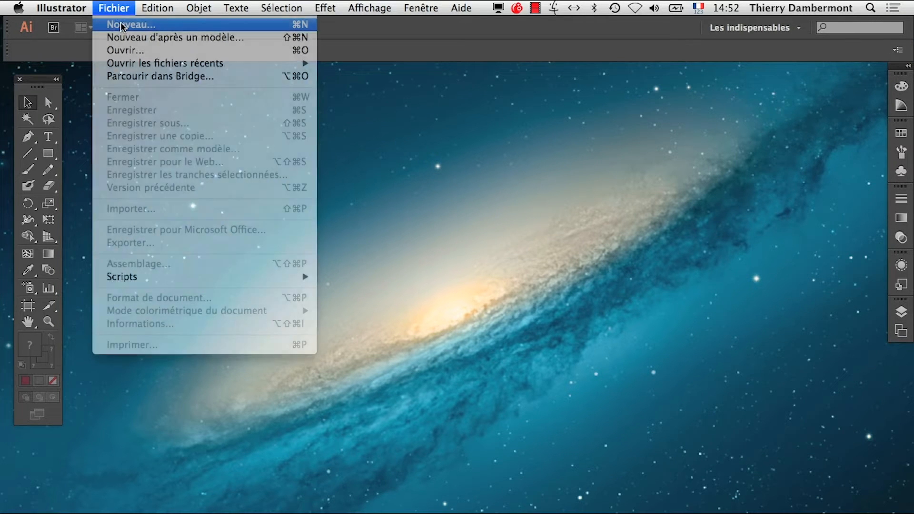
click(123, 25)
click(696, 417)
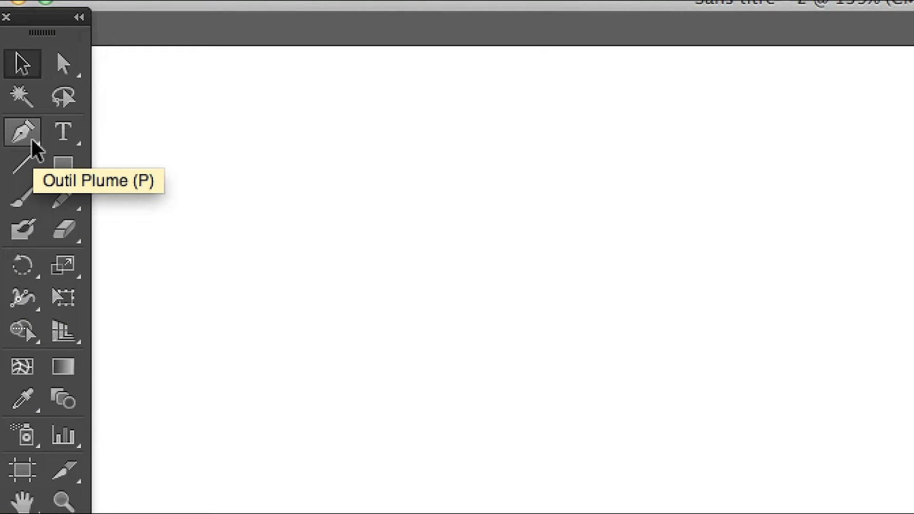
- Draw a closed triangle with the Pen tool, its left corner at about X 62 mm, Y 106 mm
click(31, 137)
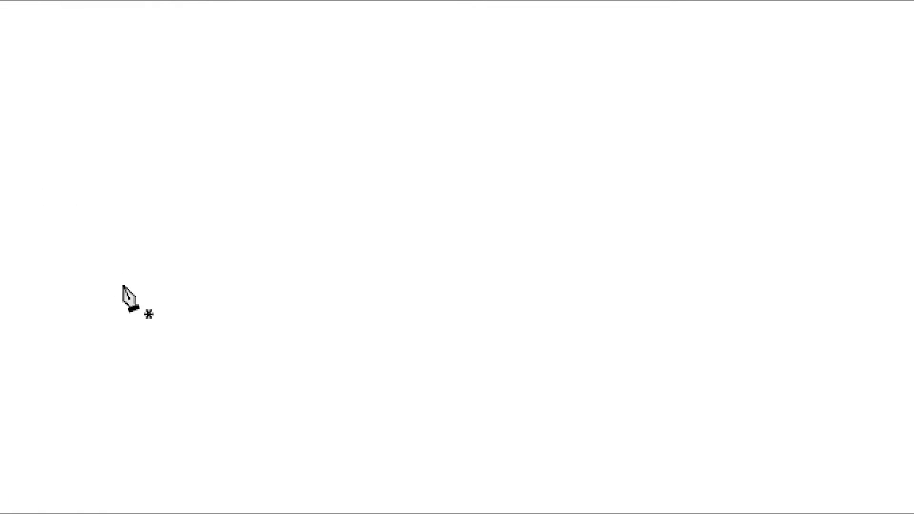
click(313, 188)
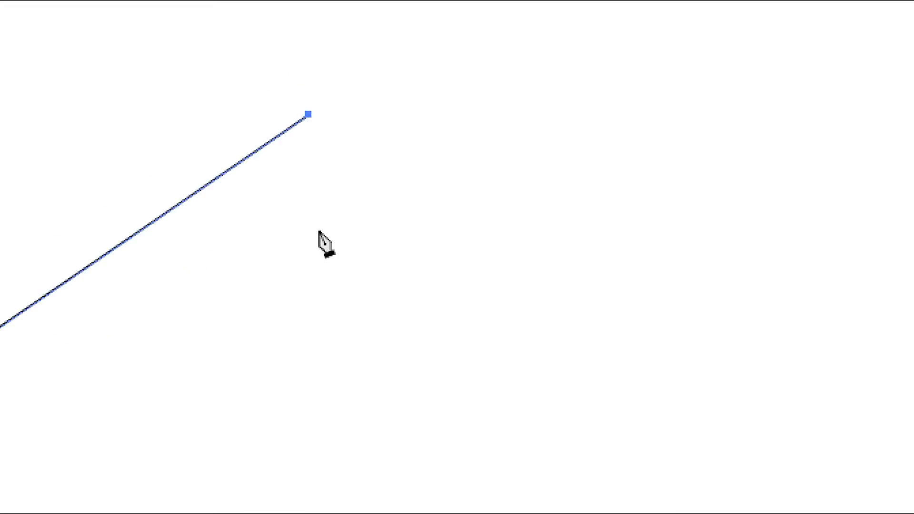
click(361, 356)
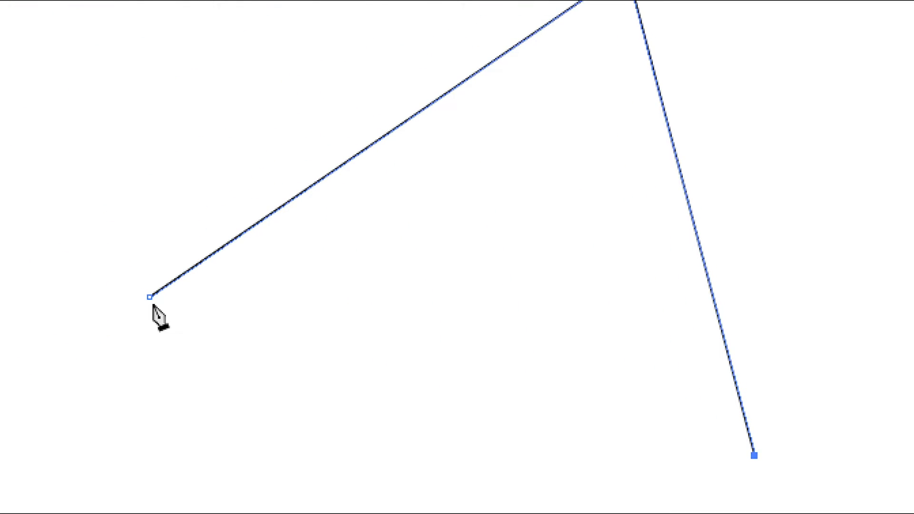
click(154, 301)
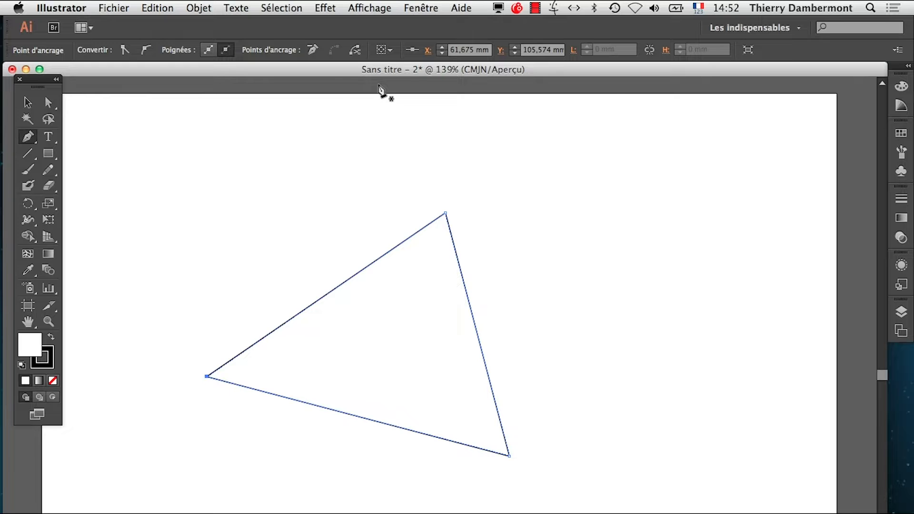
- Display the Contour panel, detach it beside the triangle's top corner, and collapse the remaining Dégradé and Transparence group
click(420, 8)
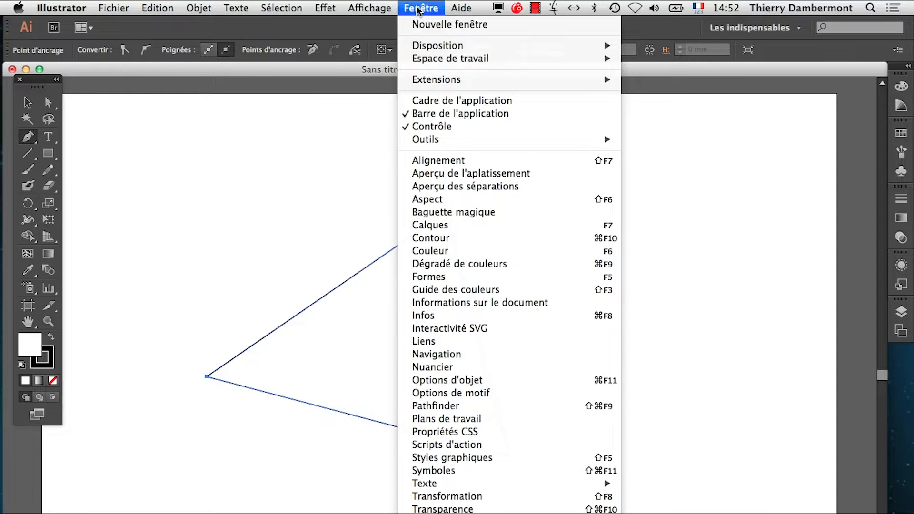
click(458, 239)
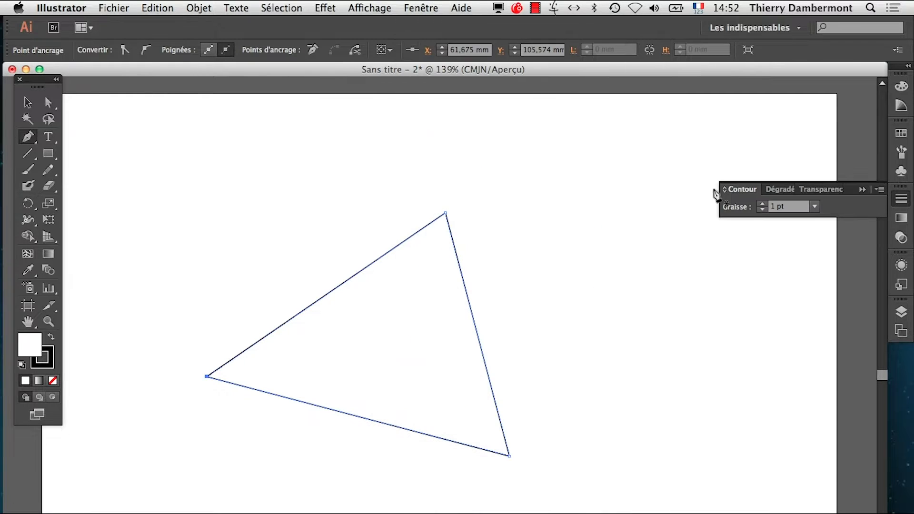
drag(746, 190, 512, 187)
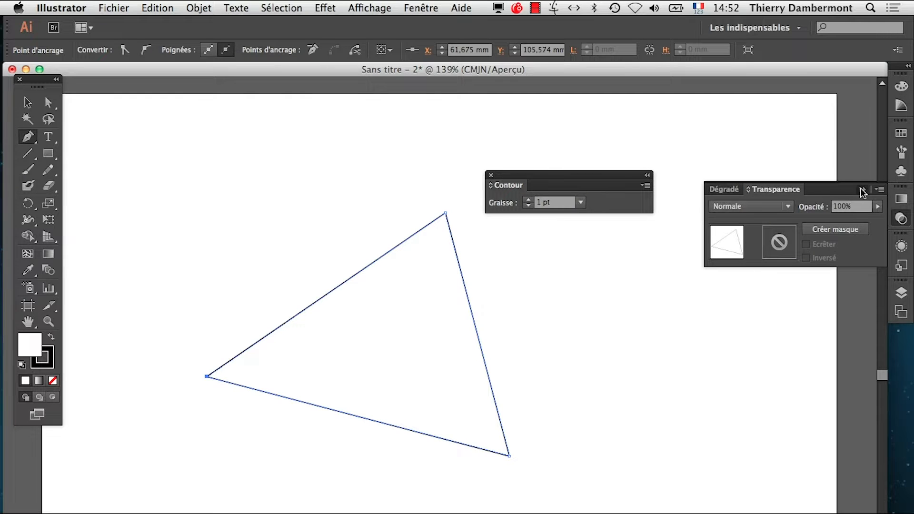
click(862, 190)
- Set the triangle's stroke weight to 20 pt
click(529, 200)
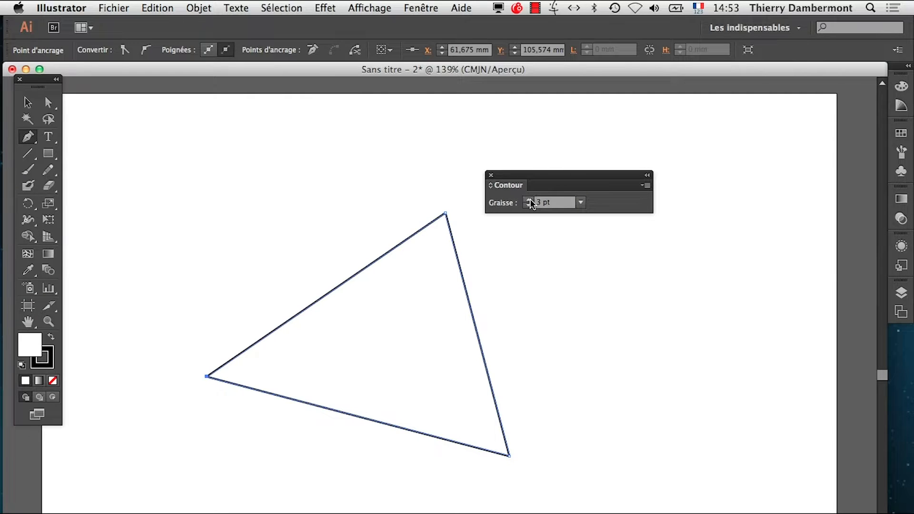
click(529, 201)
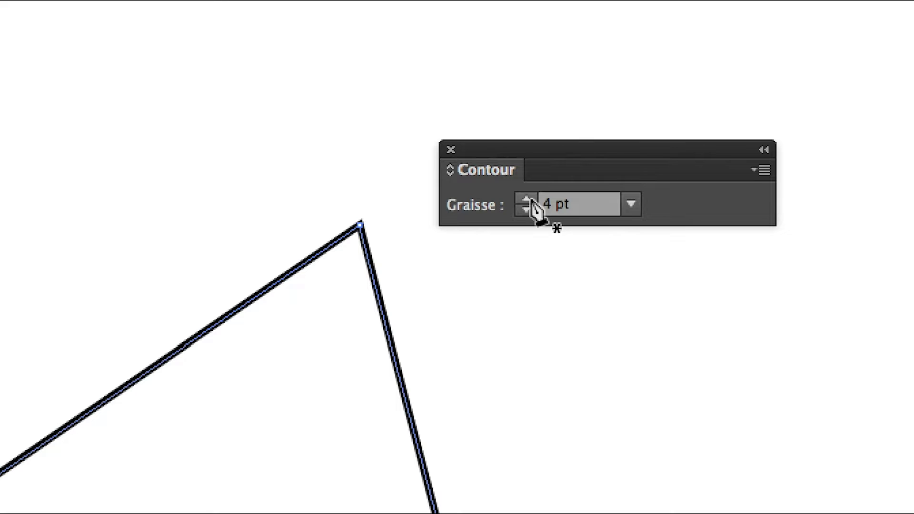
click(530, 199)
click(530, 198)
click(530, 199)
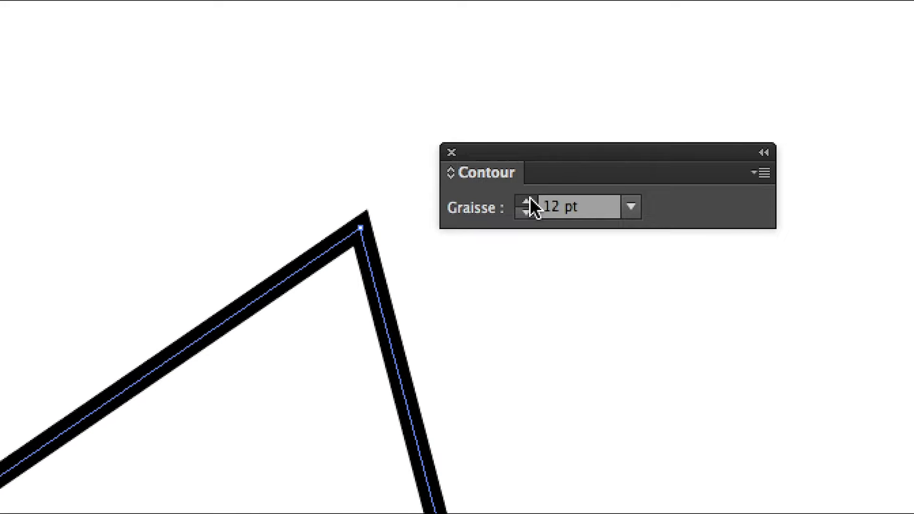
click(529, 199)
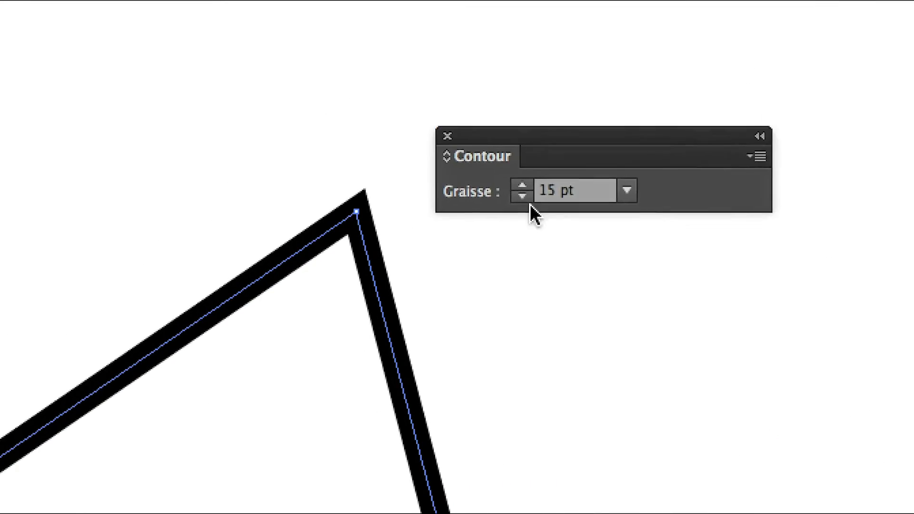
click(527, 195)
click(528, 195)
click(527, 196)
click(527, 196)
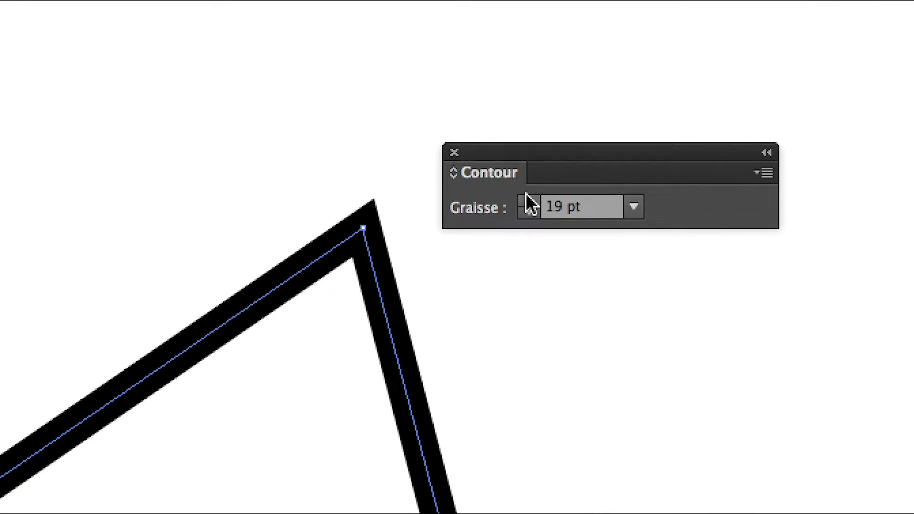
click(527, 196)
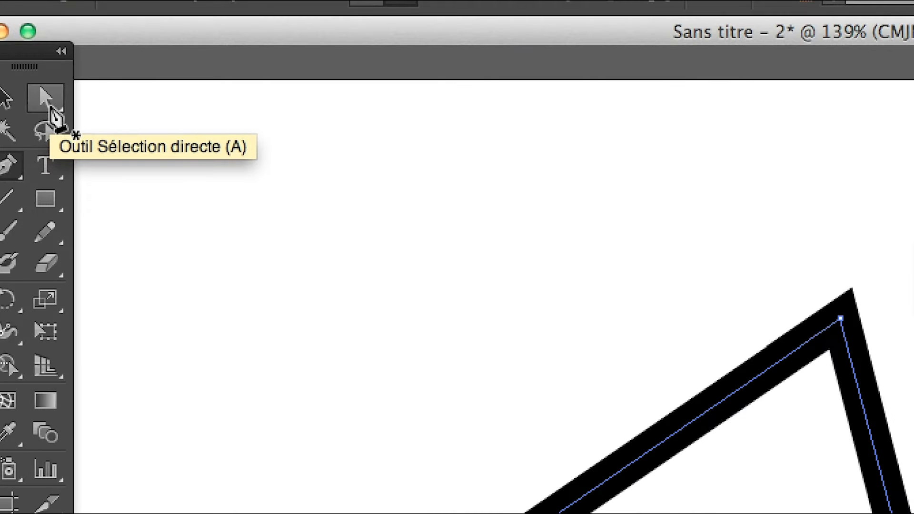
- Reshape the triangle with Direct Selection, moving the lower-right anchor to about X 256, Y 175 mm and the left anchor to about X 134, Y 59 mm
click(50, 115)
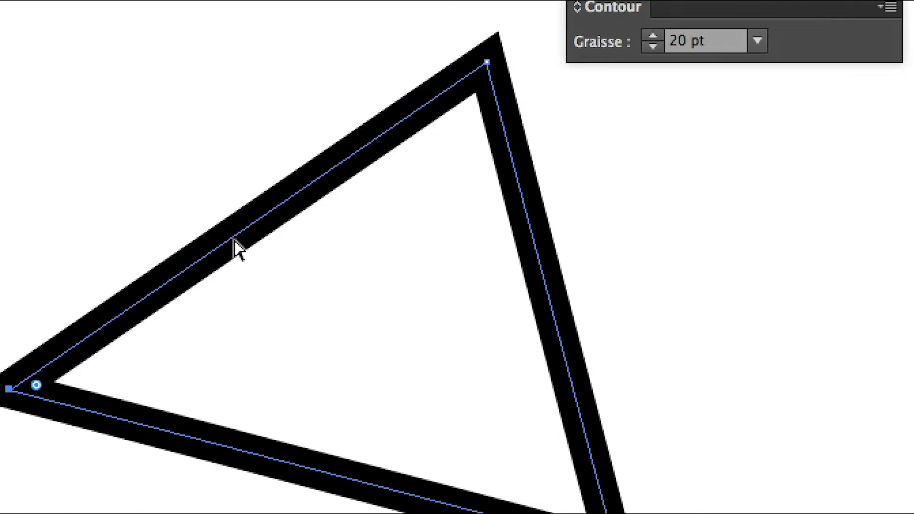
drag(362, 345, 542, 440)
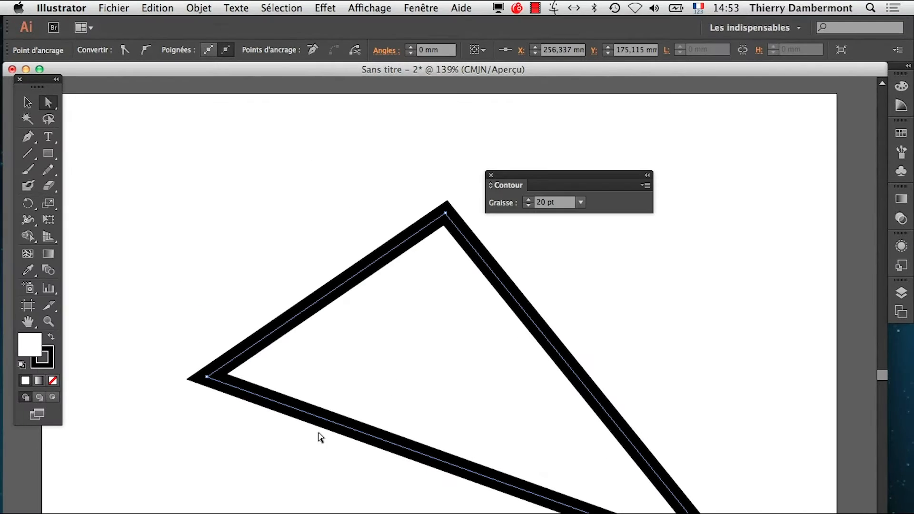
drag(208, 379, 401, 255)
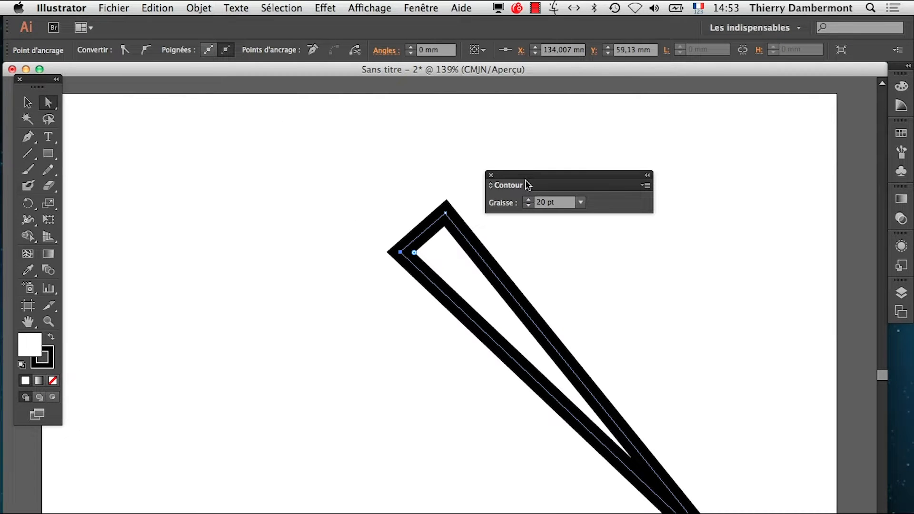
- Set the stroke weight to 30 pt and move the triangle's left anchor point to about X 127 mm, Y 67 mm
drag(526, 184, 680, 165)
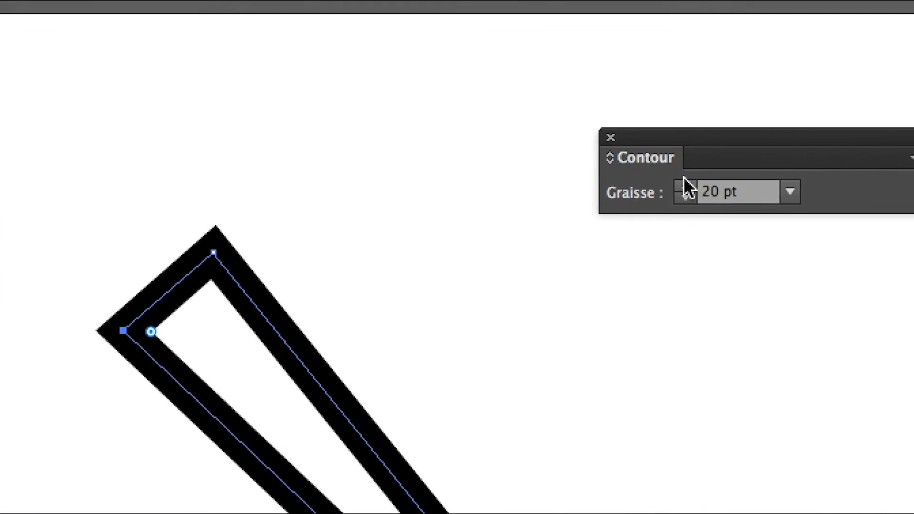
shift+click(685, 183)
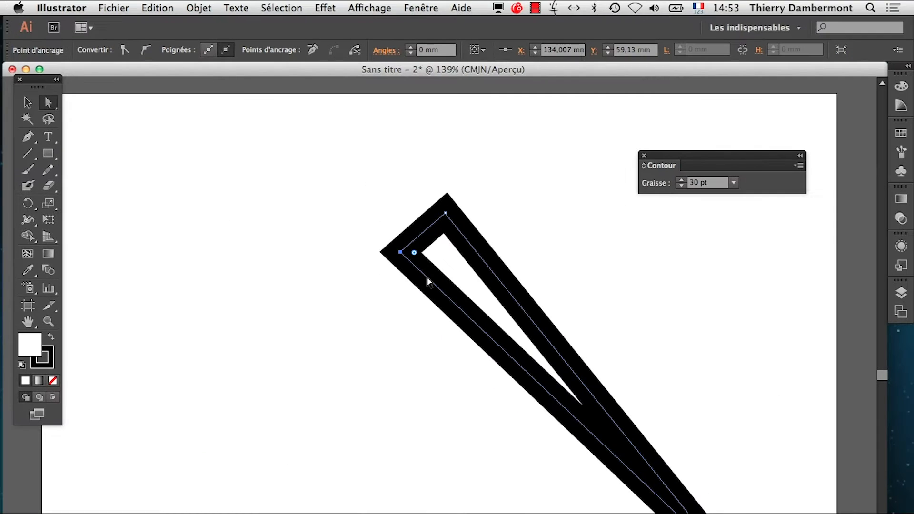
drag(401, 256, 376, 280)
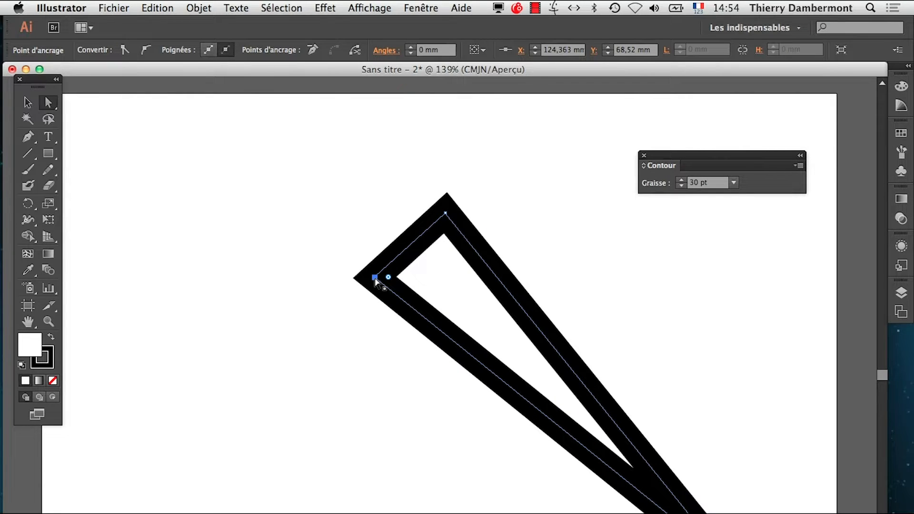
drag(376, 282, 392, 269)
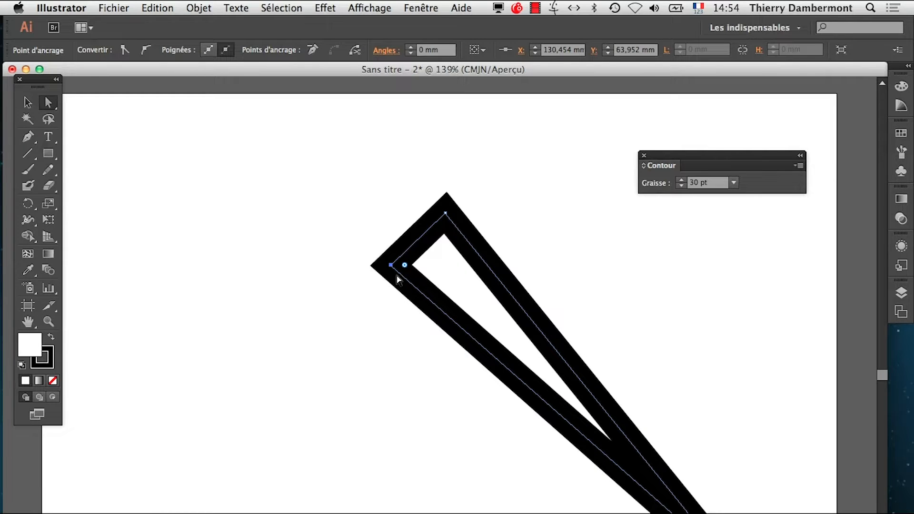
mouse_move(391, 269)
mouse_down()
mouse_move(375, 284)
mouse_move(383, 276)
mouse_up()
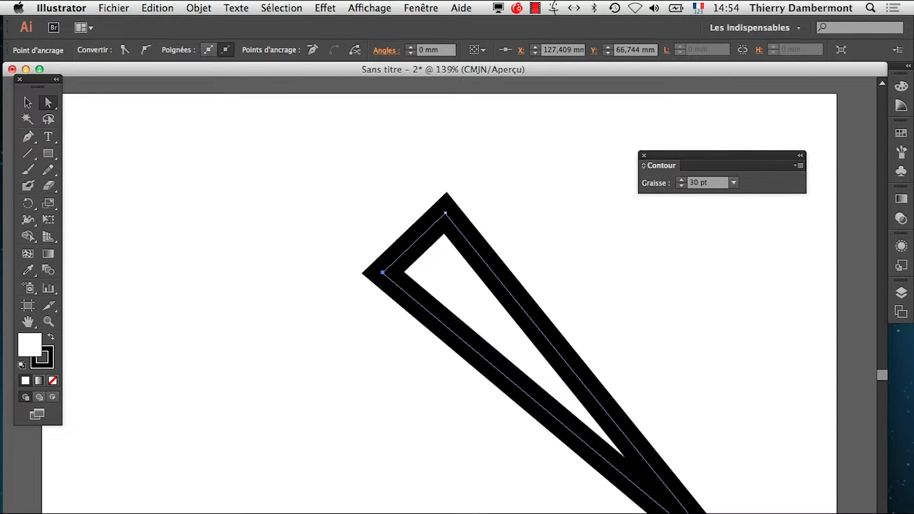
- Show the full options of the Contour panel and place the panel beside the triangle, clear of the shape
drag(677, 157, 598, 145)
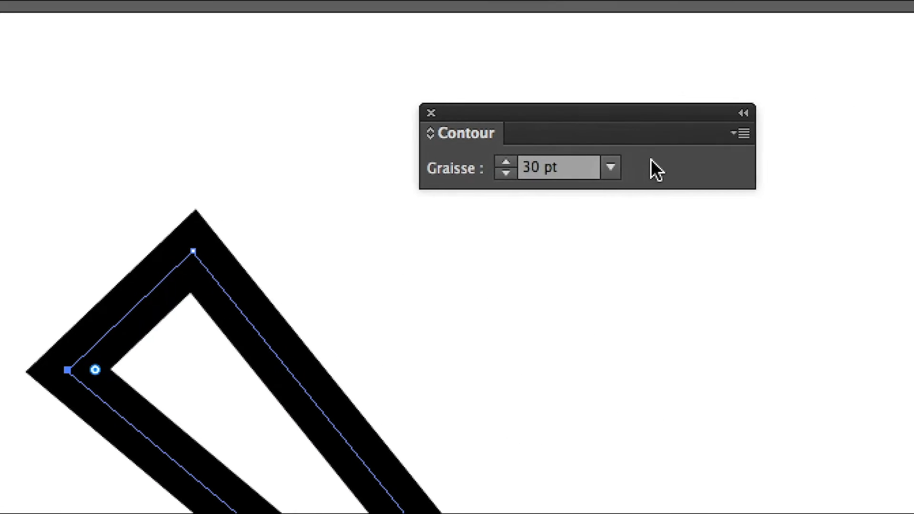
click(683, 148)
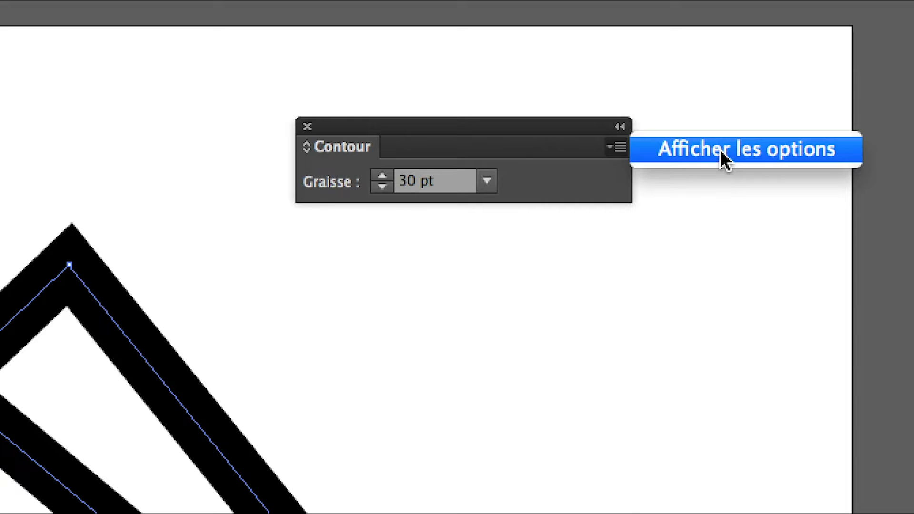
click(721, 150)
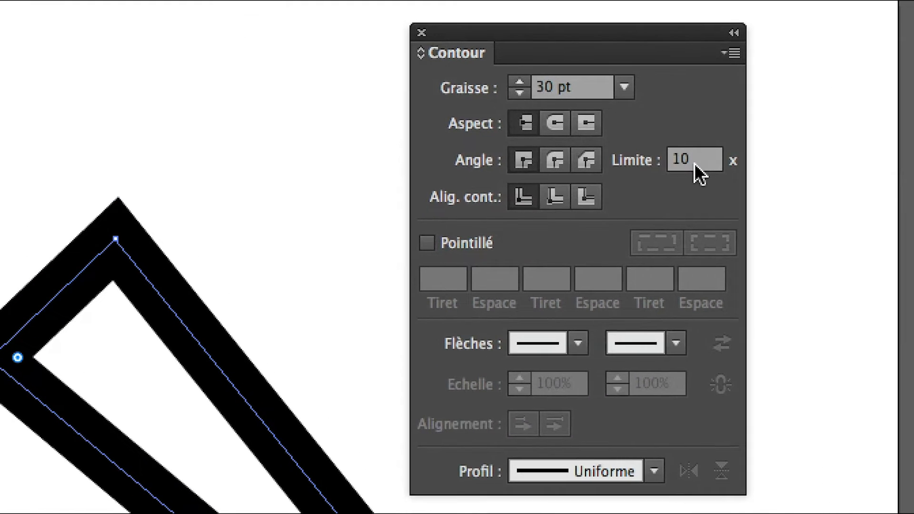
click(693, 161)
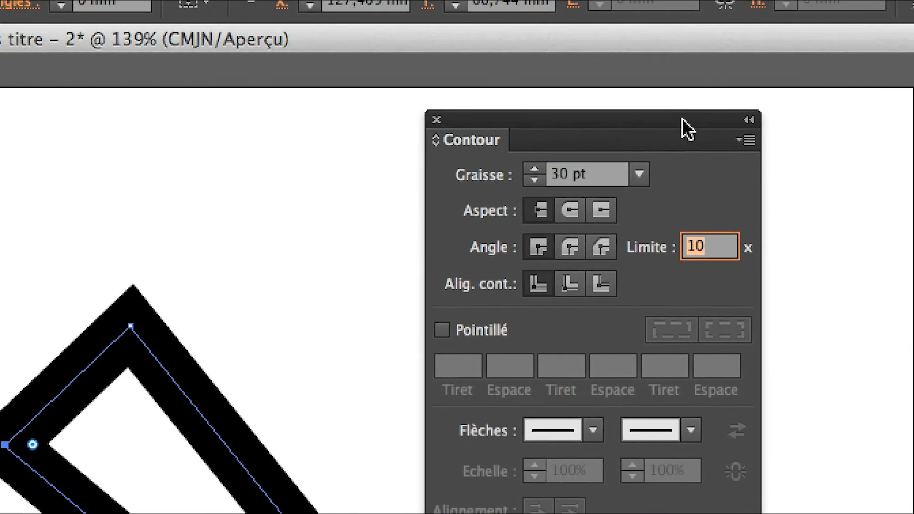
drag(669, 22, 523, 169)
drag(632, 169, 477, 308)
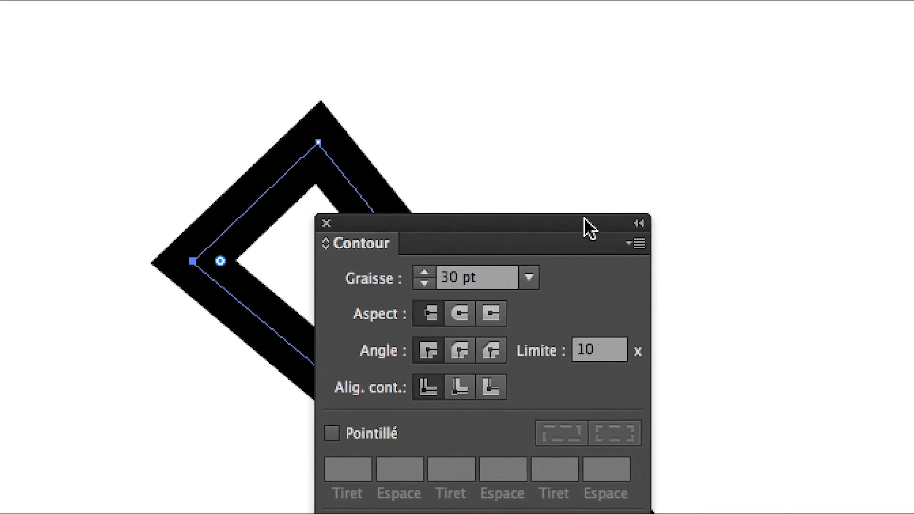
drag(576, 162, 371, 217)
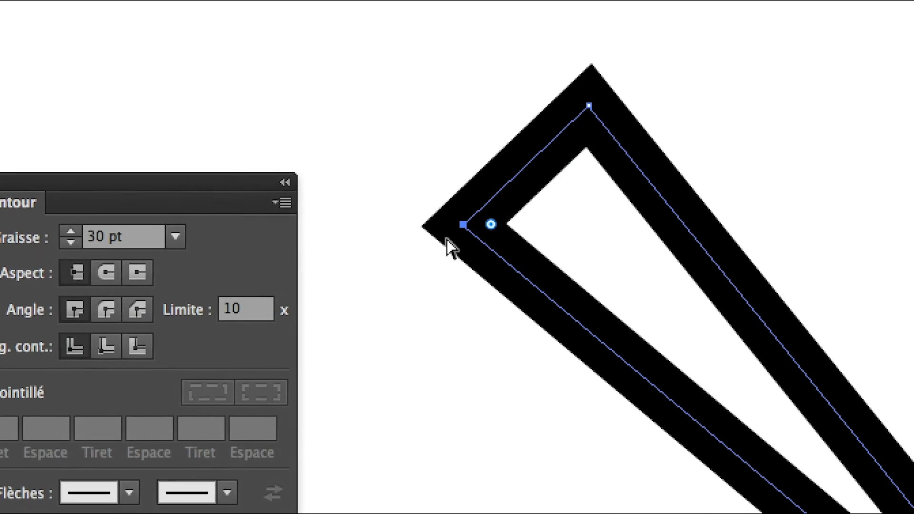
- Move the triangle's left anchor point slightly outward, down and to the left, and set the stroke's miter limit (Limite) to 4
drag(481, 234, 434, 281)
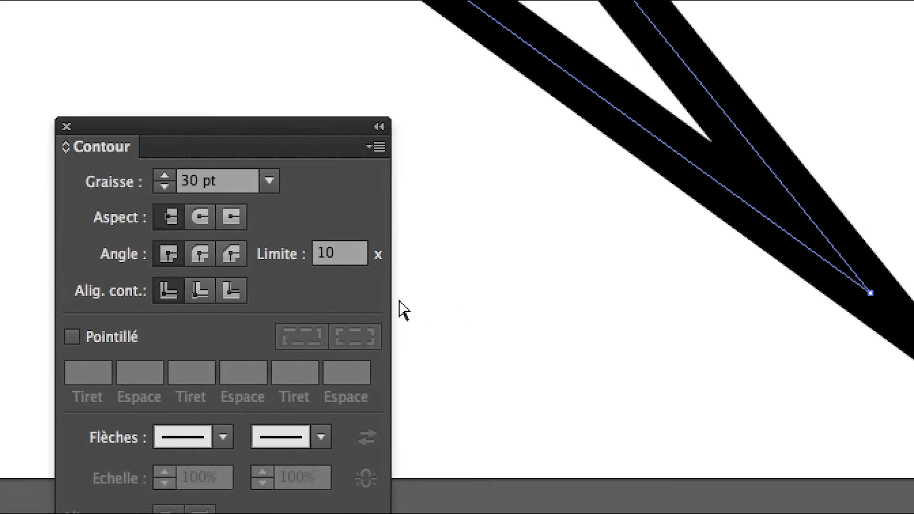
click(348, 253)
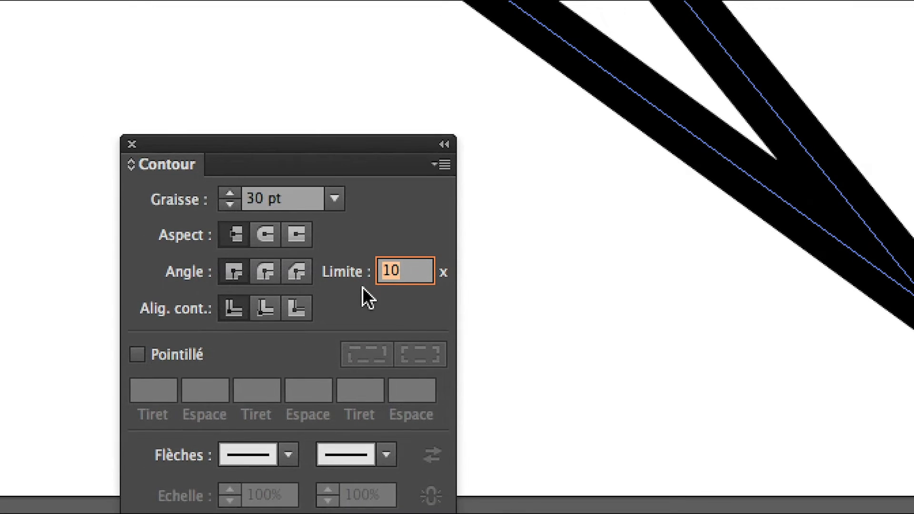
text(4)
key(Tab)
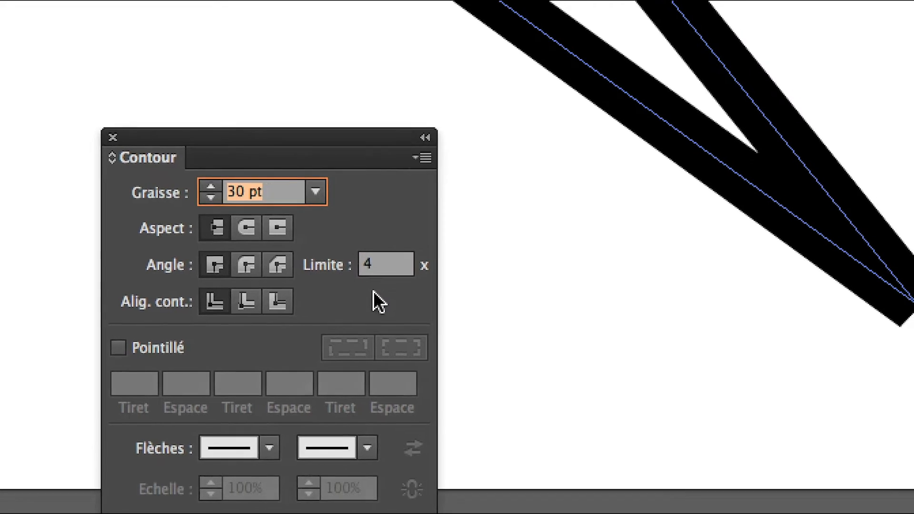
click(401, 274)
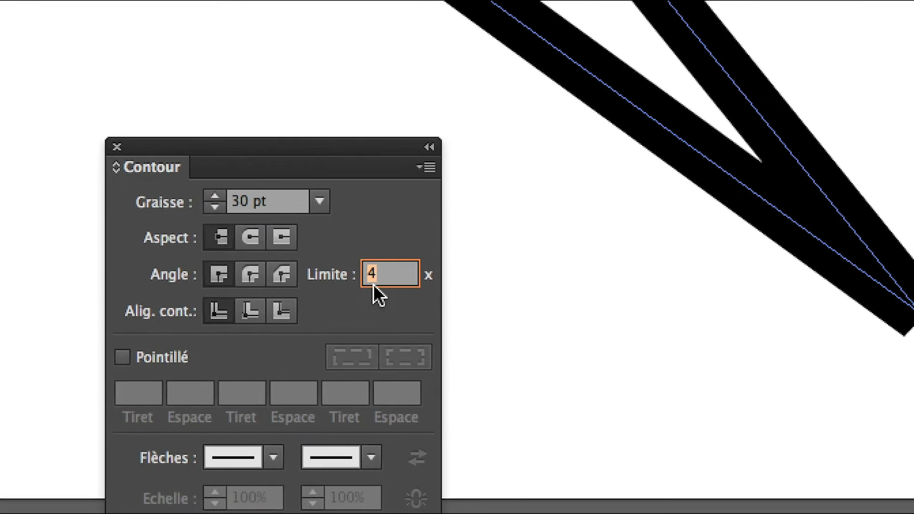
key(Tab)
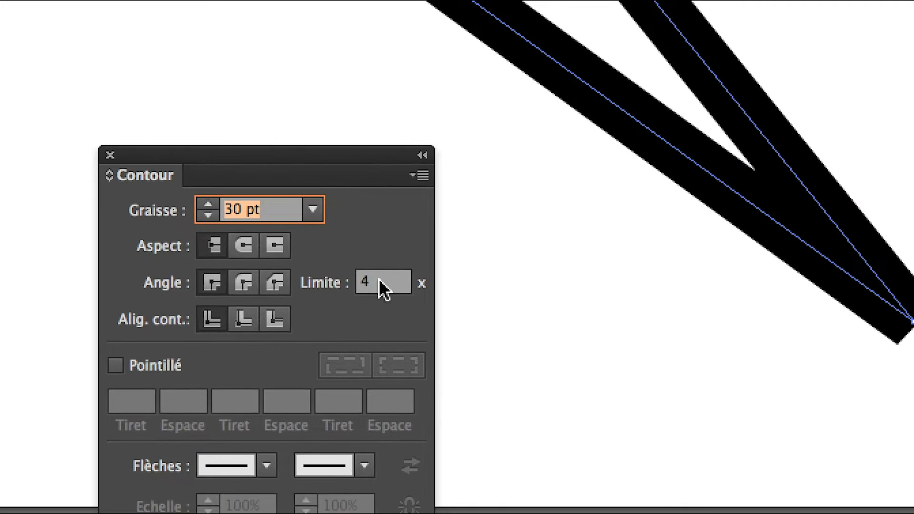
click(394, 278)
key(Tab)
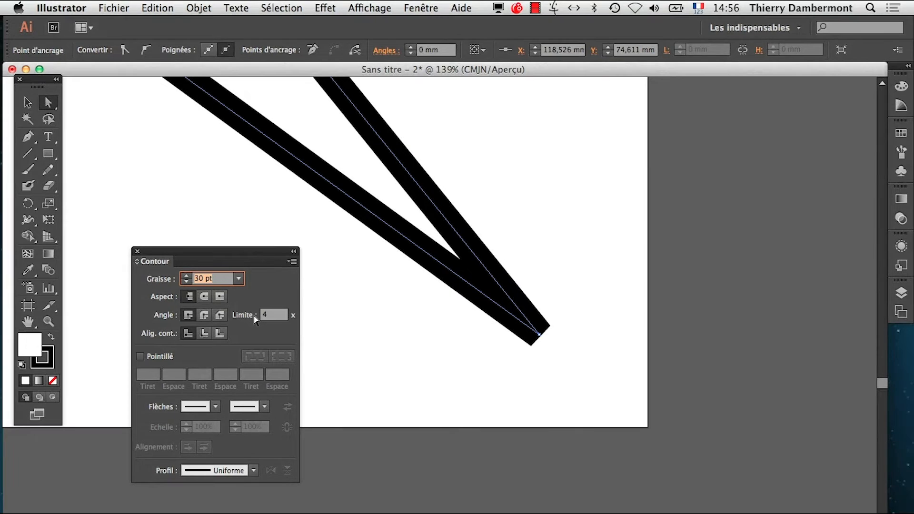
- Reshape the triangle, moving its left anchor to about X 75, Y 131 mm and its top anchor to about X 117, Y 56 mm
scroll(399, 295, down, 1)
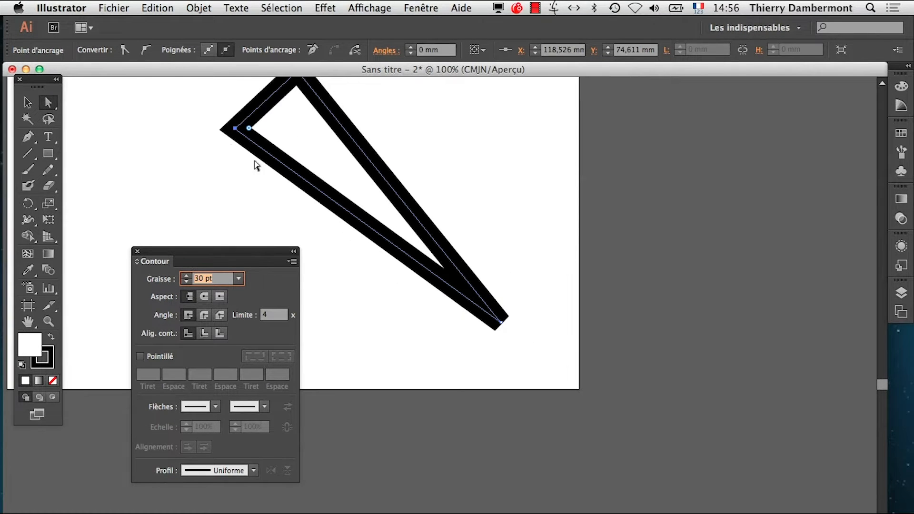
drag(236, 128, 177, 177)
drag(196, 257, 159, 360)
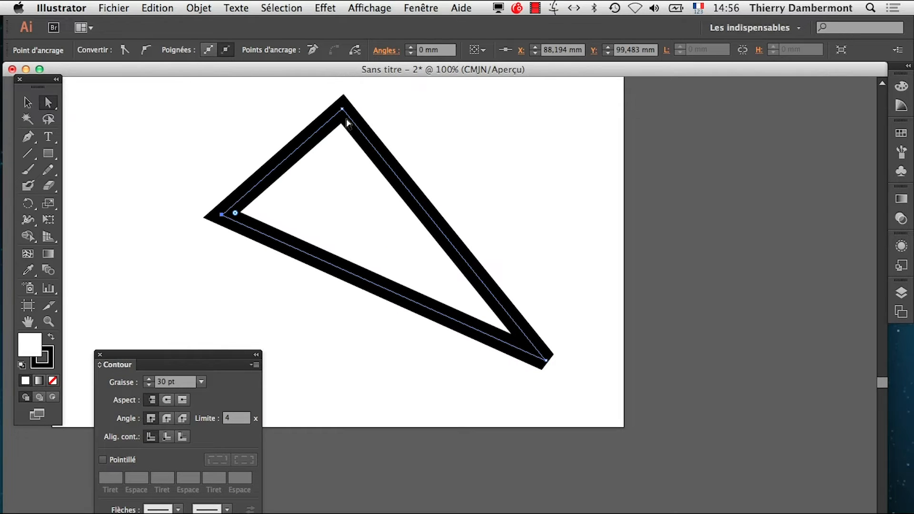
drag(342, 109, 428, 92)
alt+super+click(412, 164)
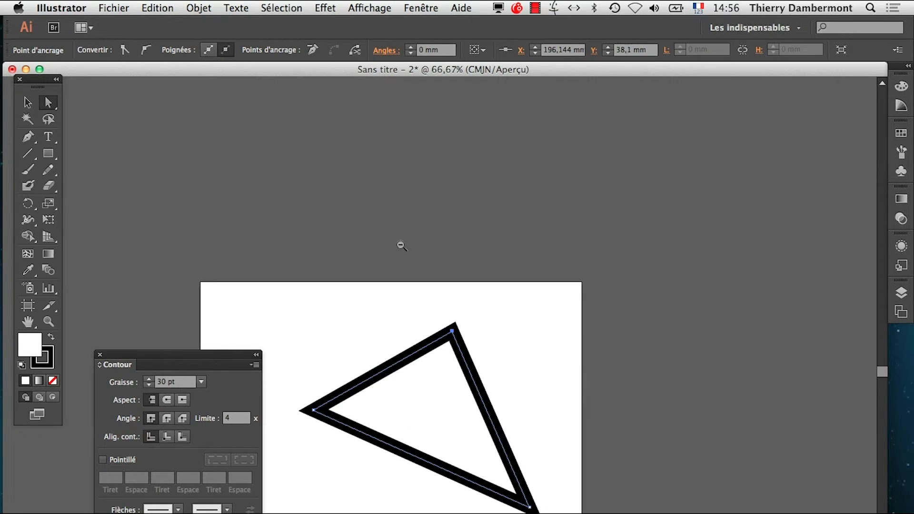
drag(312, 411, 297, 450)
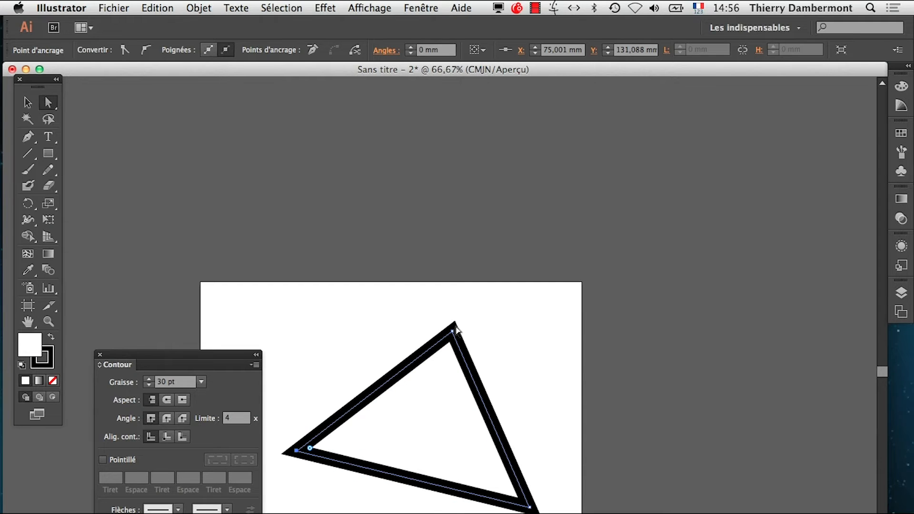
drag(453, 331, 351, 355)
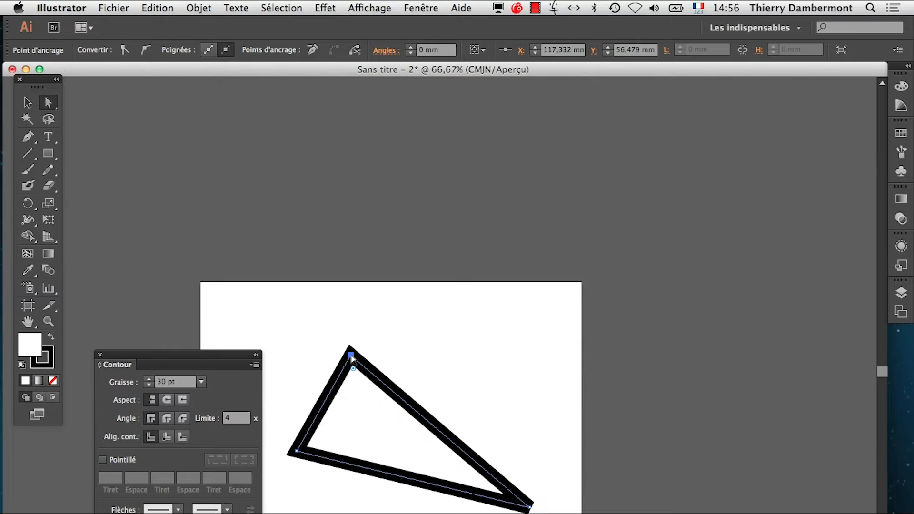
- Set the stroke's miter limit (Limite) to 2 and move the triangle's top anchor to about X 153, Y 31 mm
click(219, 418)
text(2)
key(Tab)
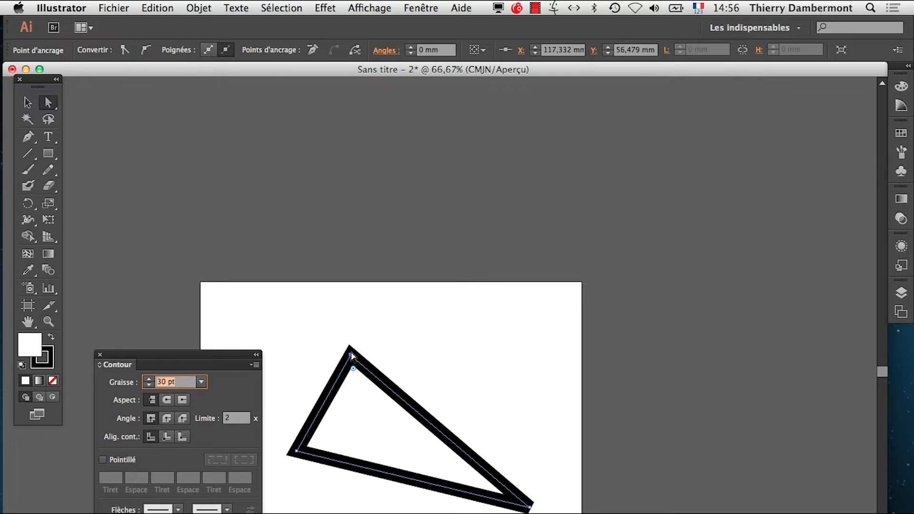
key(super+shift+a)
drag(351, 356, 397, 325)
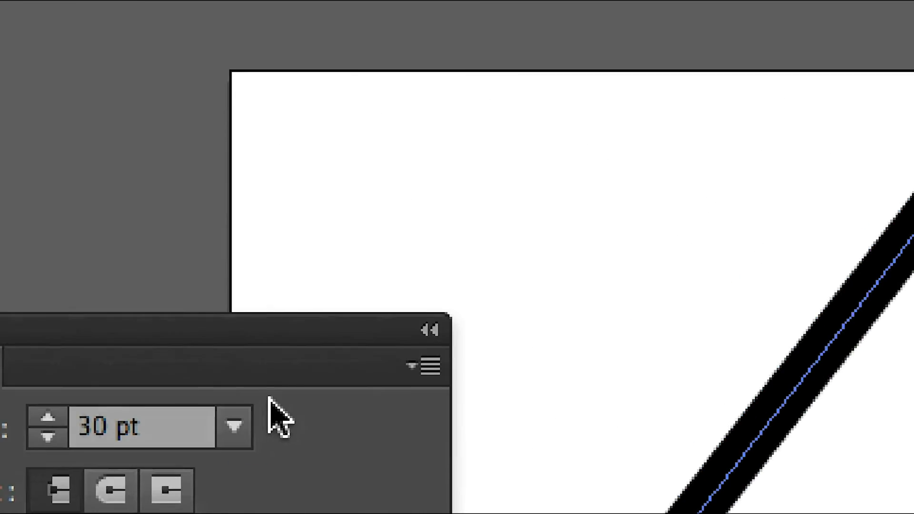
- Compare the round, bevel and miter corner joins on the triangle's stroke, finishing with the round join (Sommet en arrondi)
mouse_move(270, 382)
mouse_down()
mouse_move(367, 215)
mouse_move(480, 74)
mouse_up()
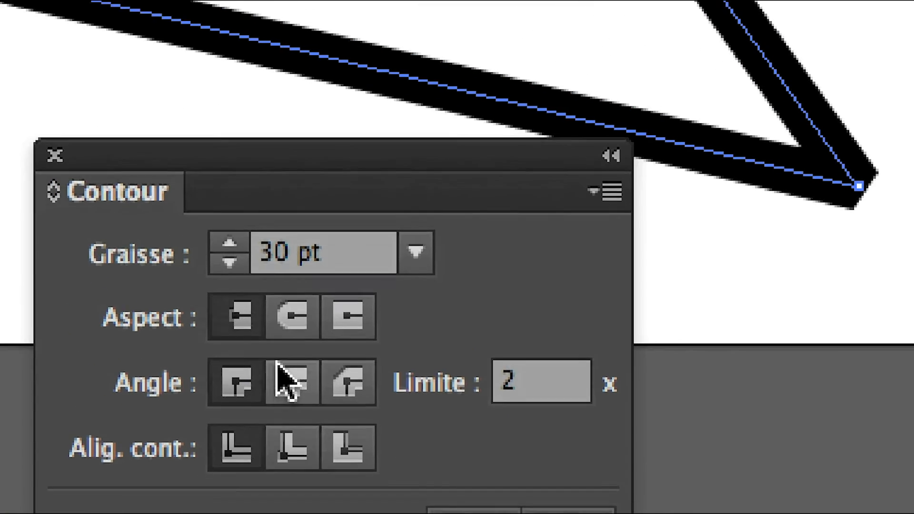
click(285, 373)
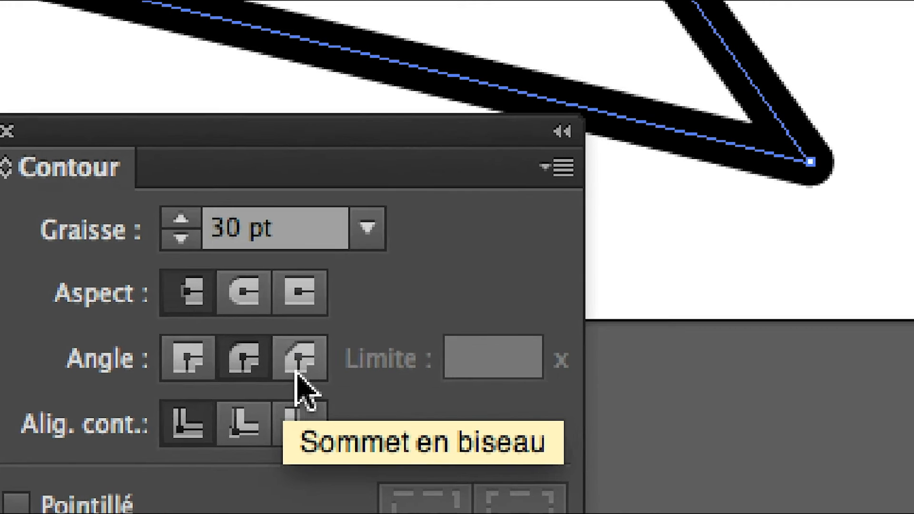
click(332, 378)
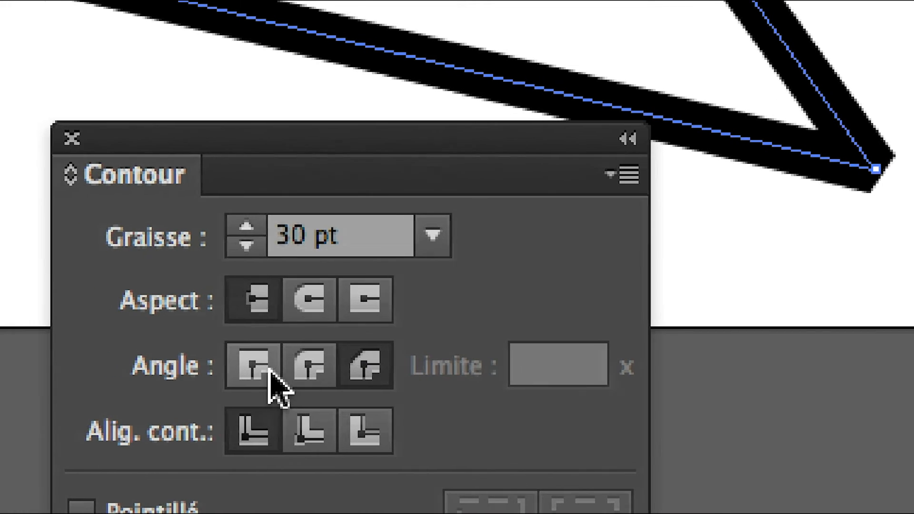
click(202, 363)
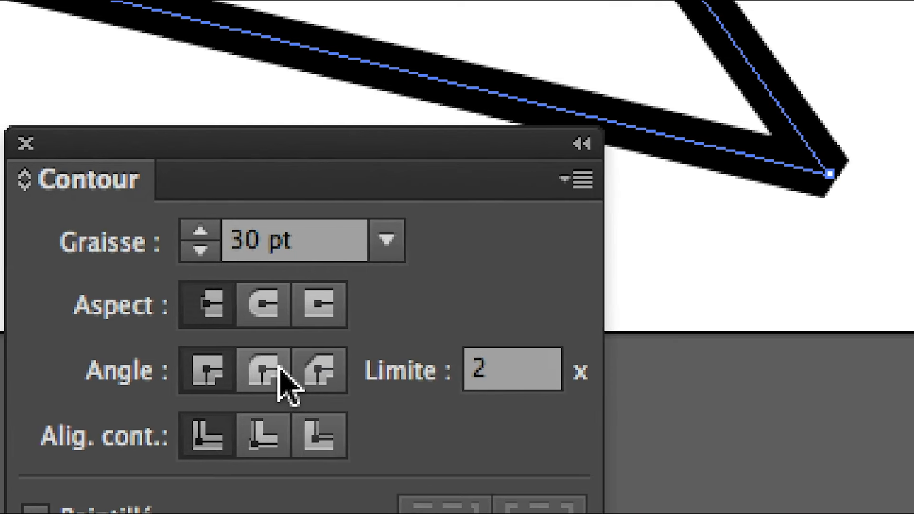
click(280, 369)
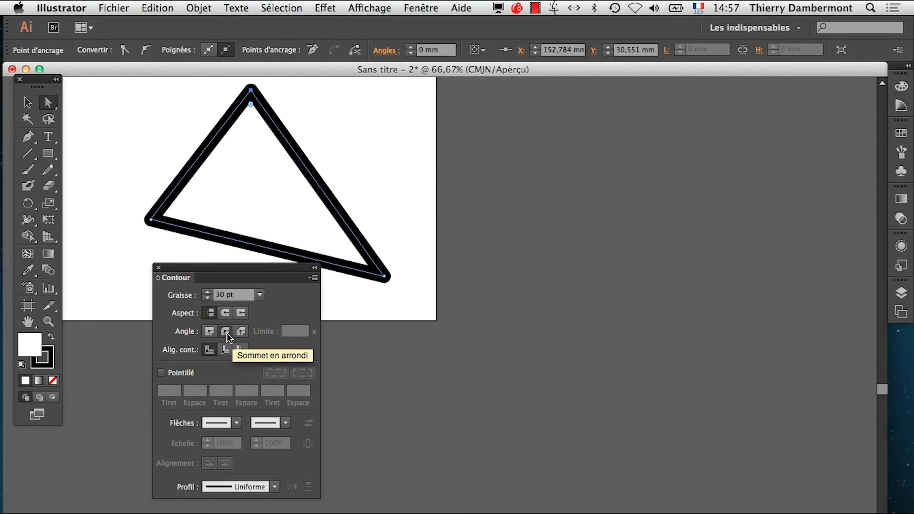
- Place the Contour panel clear of the triangle and bring the whole artboard into view
drag(259, 267, 211, 382)
key(space)
drag(333, 303, 645, 392)
click(587, 351)
- Move the round-cornered triangle's top anchor to about X 193, Y 15 mm and its left anchor to about X 36, Y 110 mm
click(561, 178)
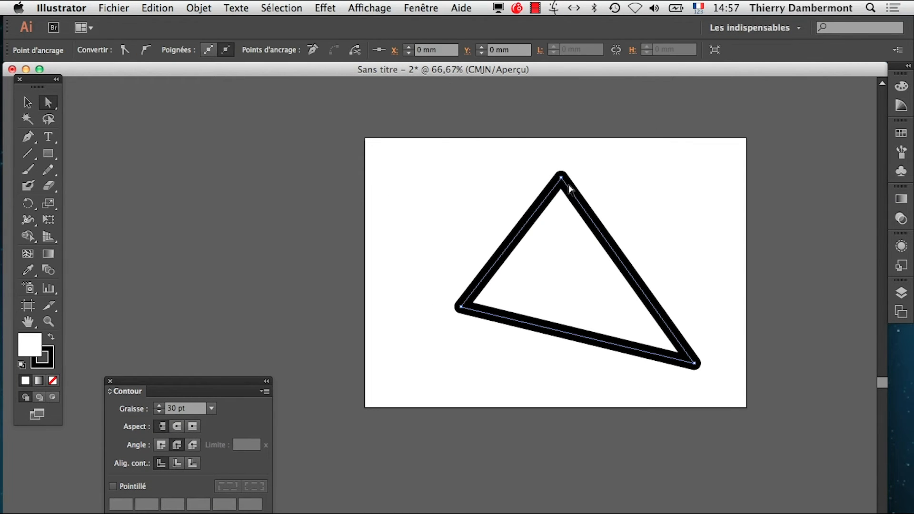
drag(561, 179, 613, 159)
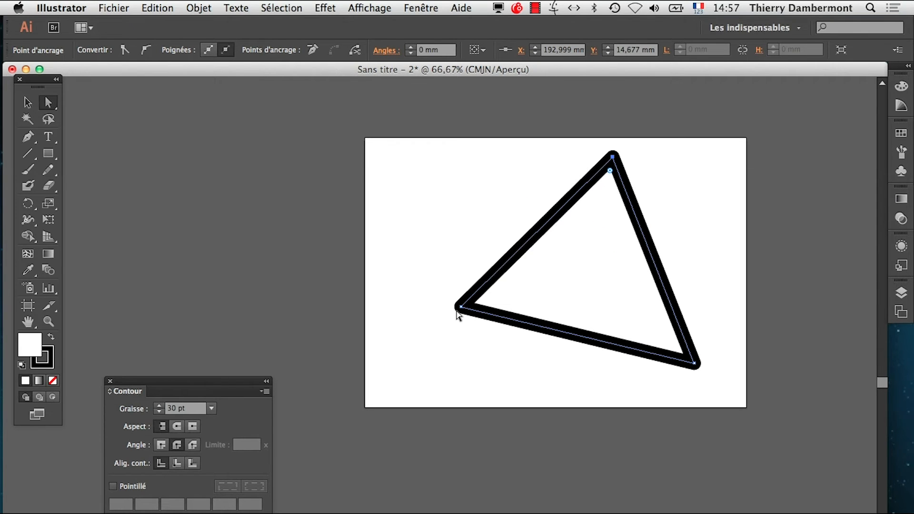
drag(460, 308, 411, 279)
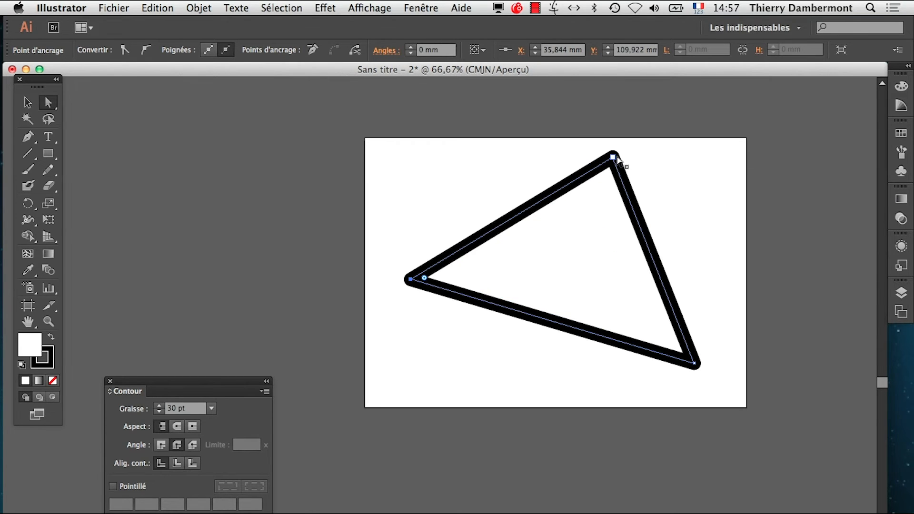
- Reshape the triangle with a nearly horizontal base, moving the left anchor inward and down and the lower-right anchor to about X 234, Y 146 mm
drag(617, 158, 588, 132)
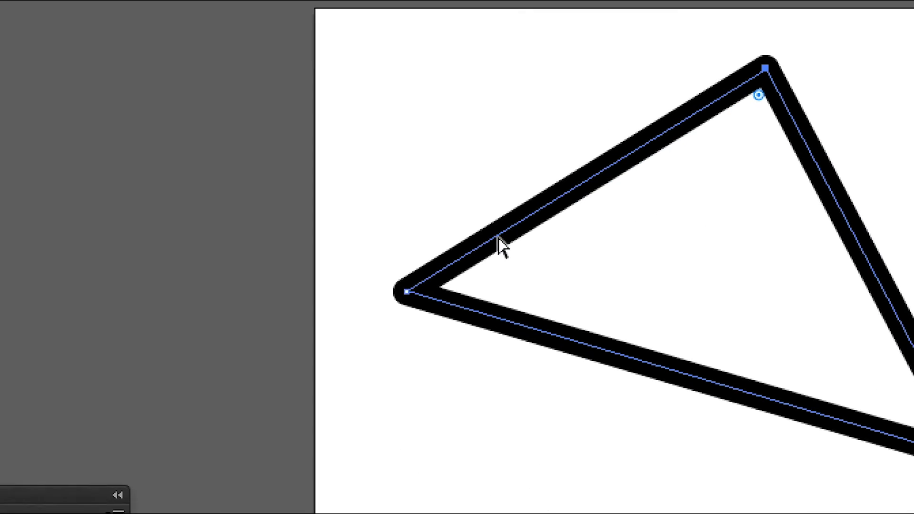
drag(406, 291, 573, 380)
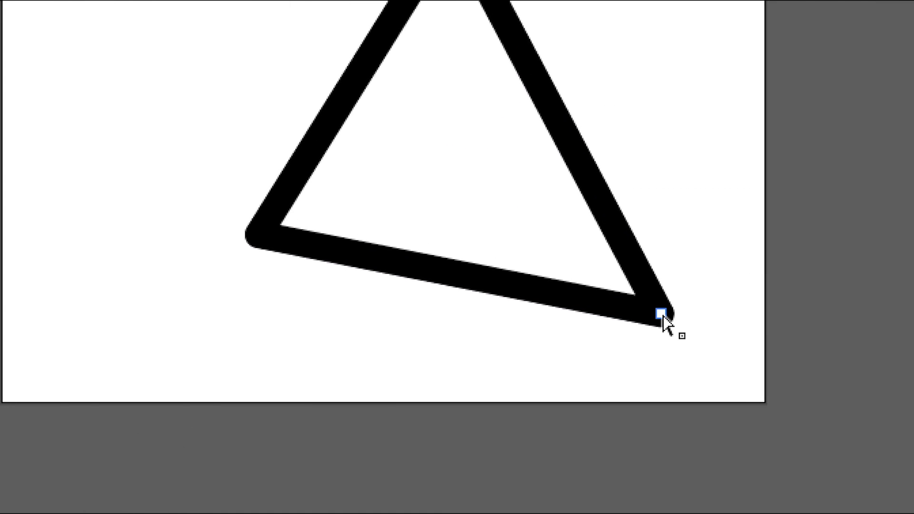
drag(875, 345, 820, 339)
drag(643, 314, 913, 493)
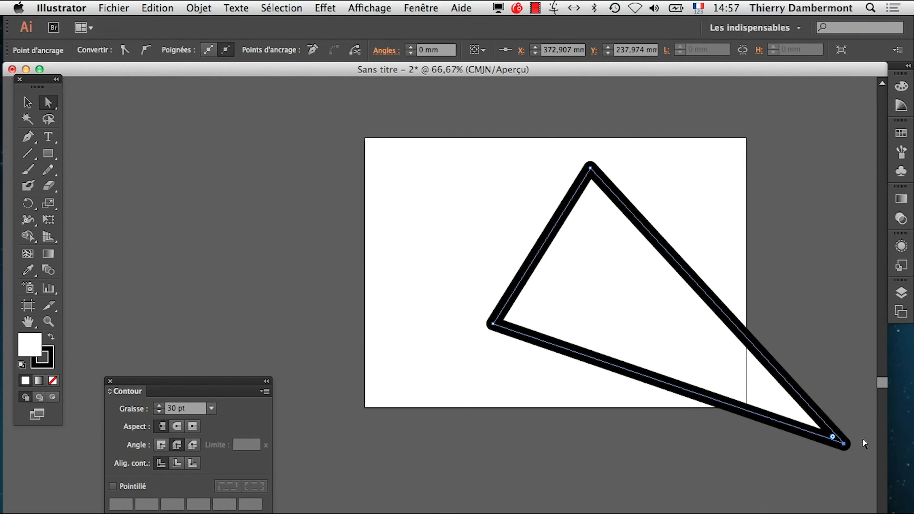
drag(844, 449, 663, 336)
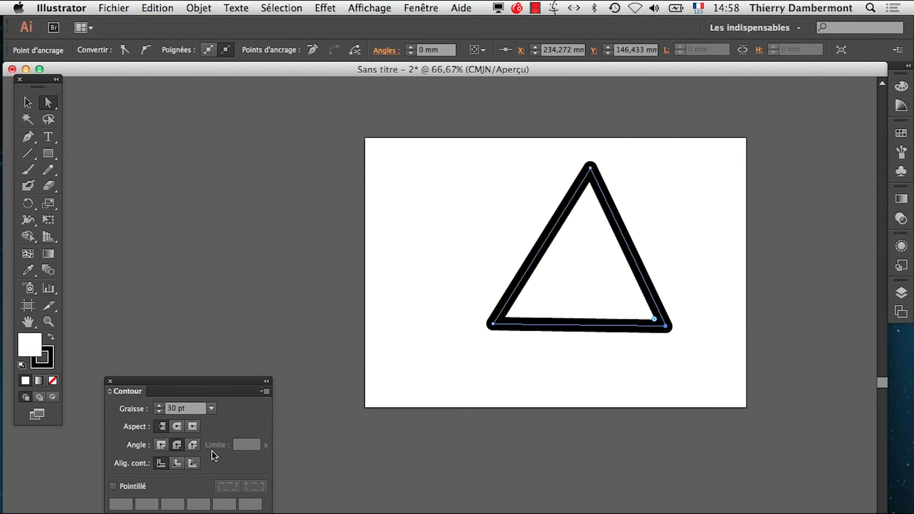
- Switch the triangle's corners back to the miter join and set the miter limit (Limite) to 20, leaving the triangle deselected
click(161, 446)
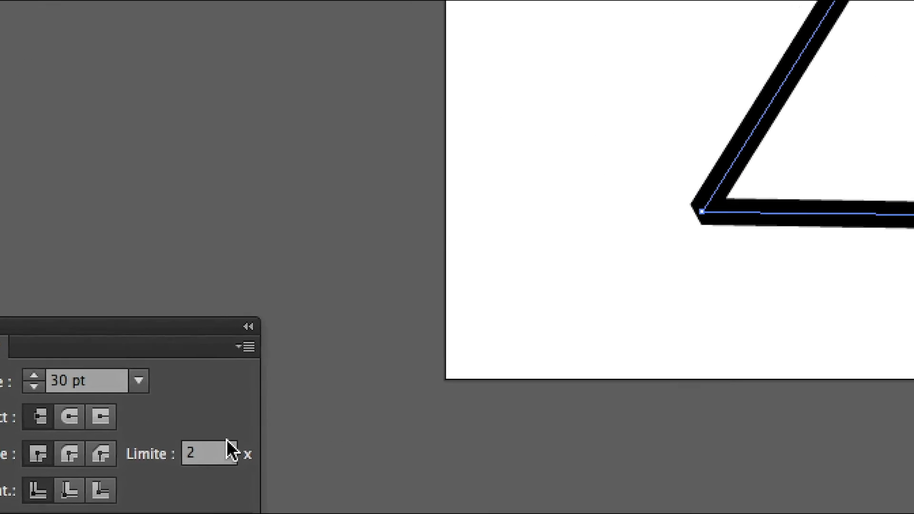
click(193, 455)
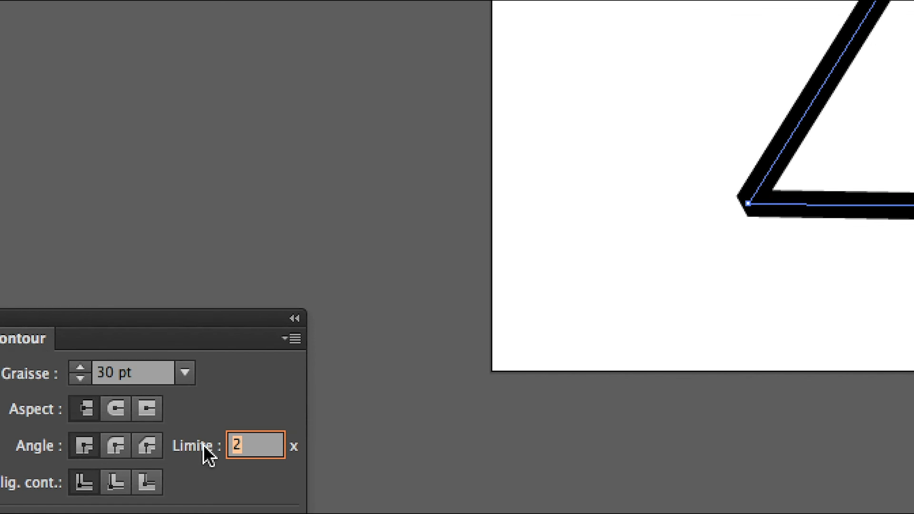
text(10)
key(Tab)
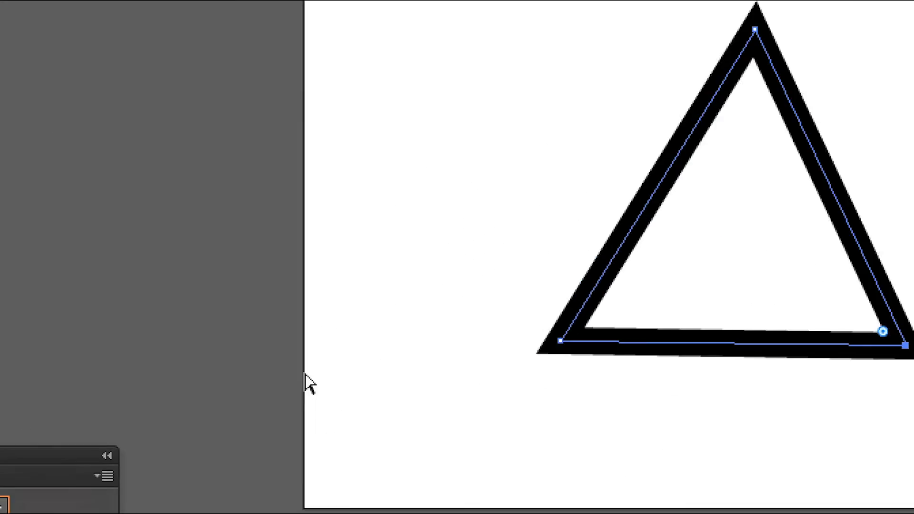
key(Tab)
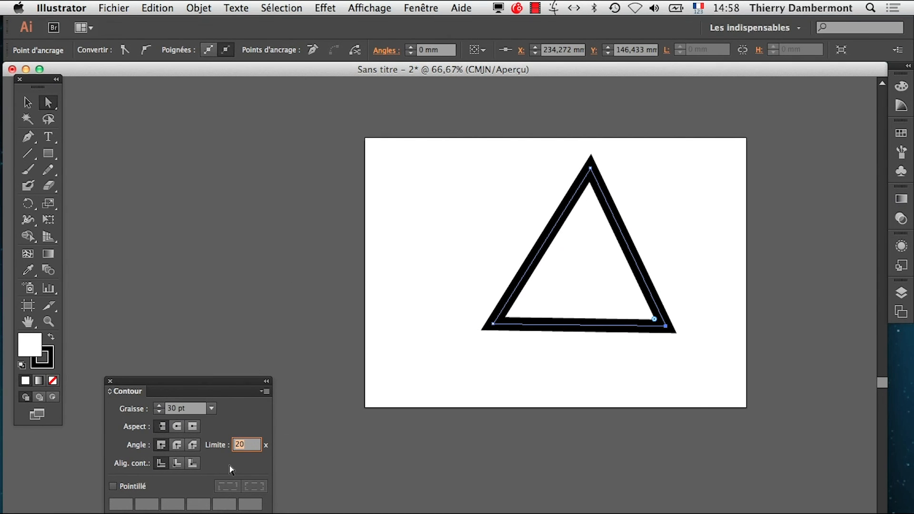
click(429, 383)
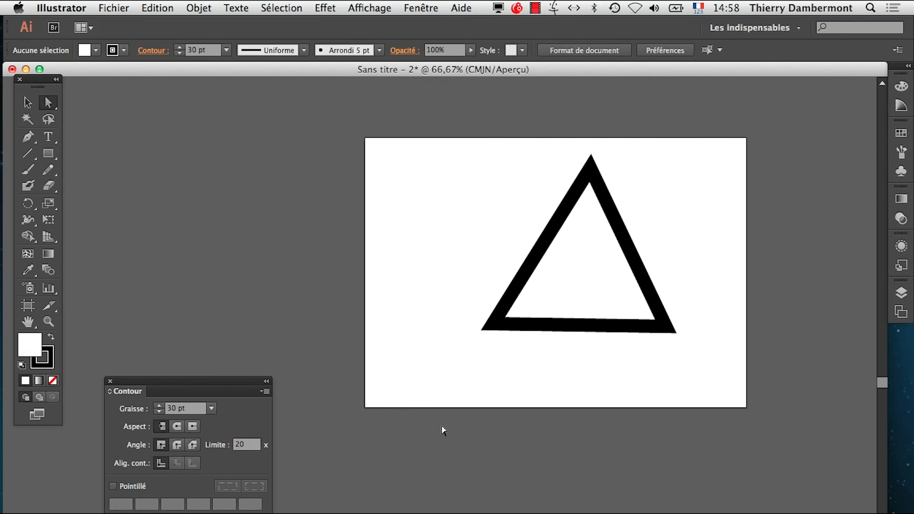